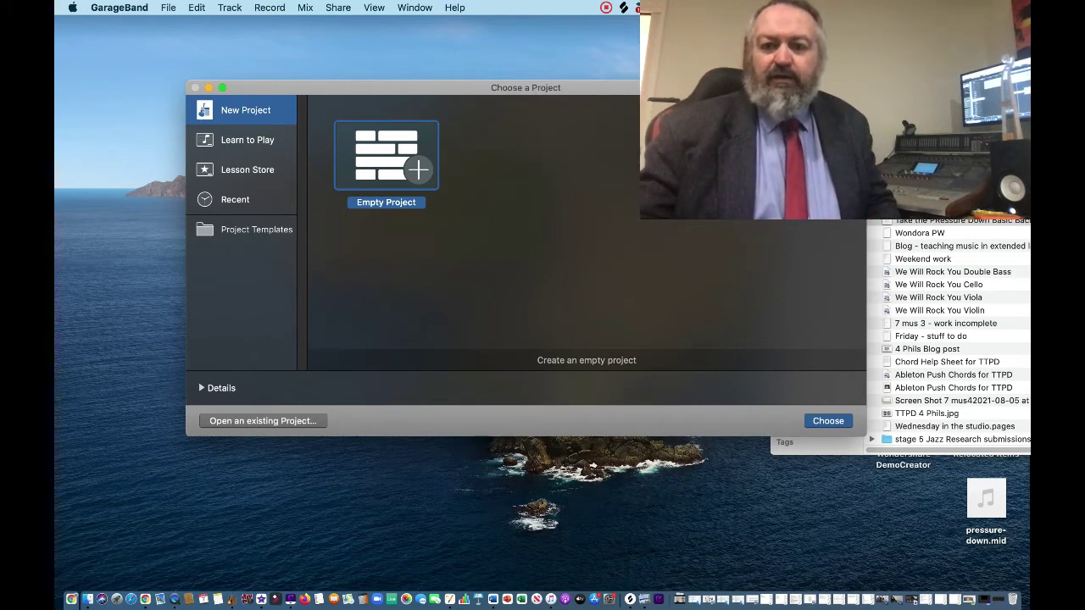
- Create an empty project with one audio track and shrink its window beside the Finder list
{"action": "left_click", "coordinate": [913, 222]}
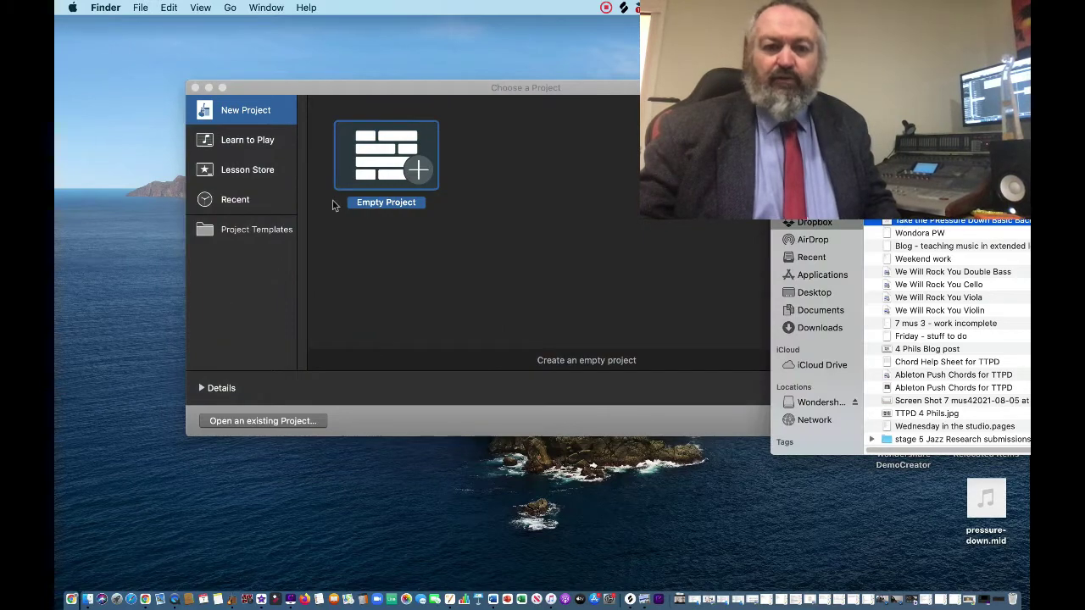
{"action": "left_click", "coordinate": [356, 184]}
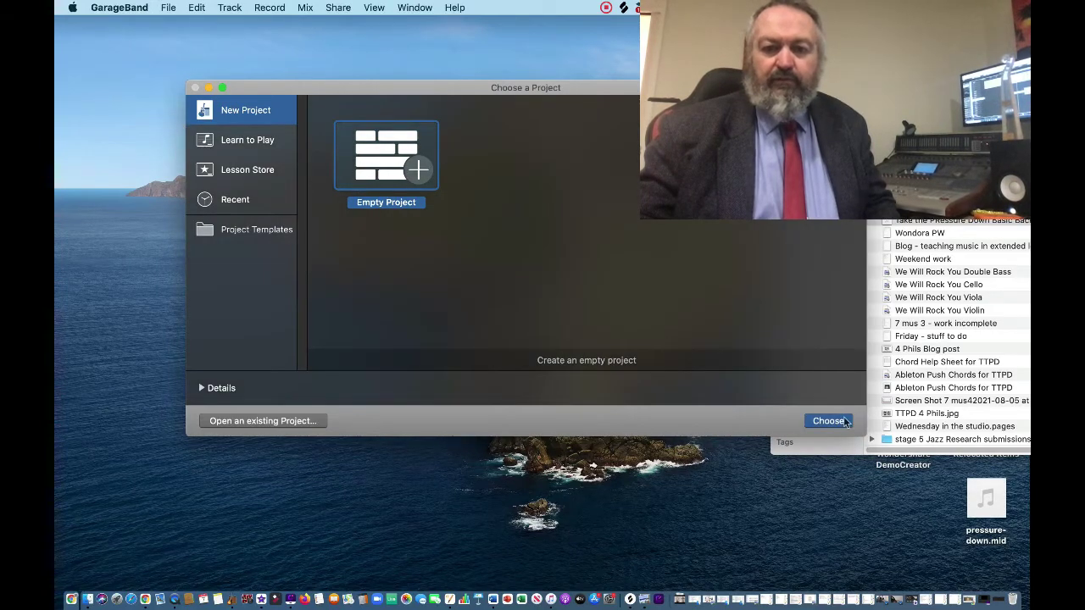
{"action": "left_click", "coordinate": [843, 421]}
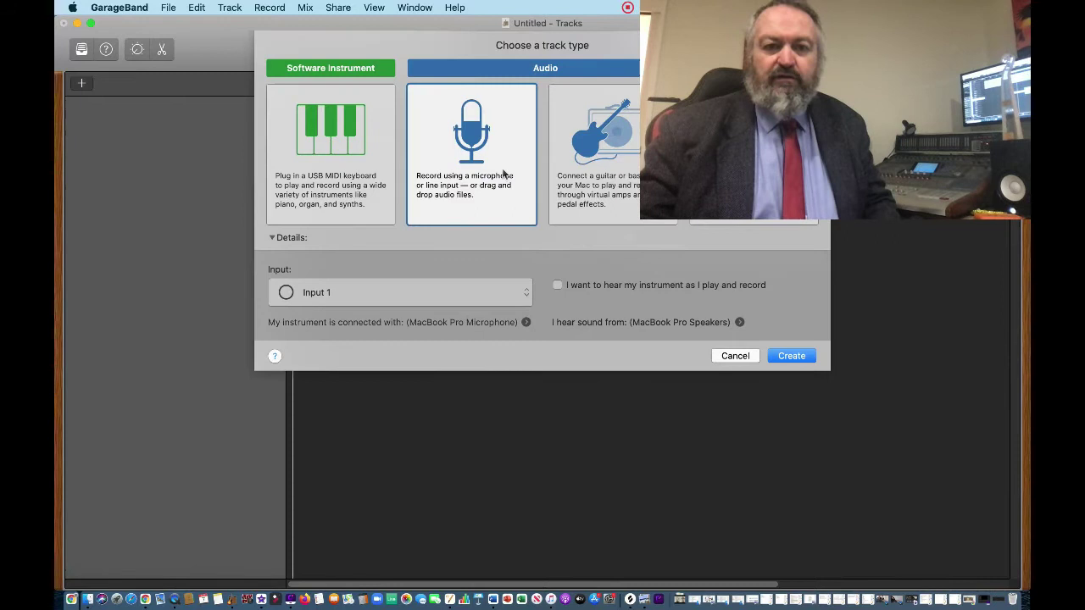
{"action": "left_click", "coordinate": [792, 356]}
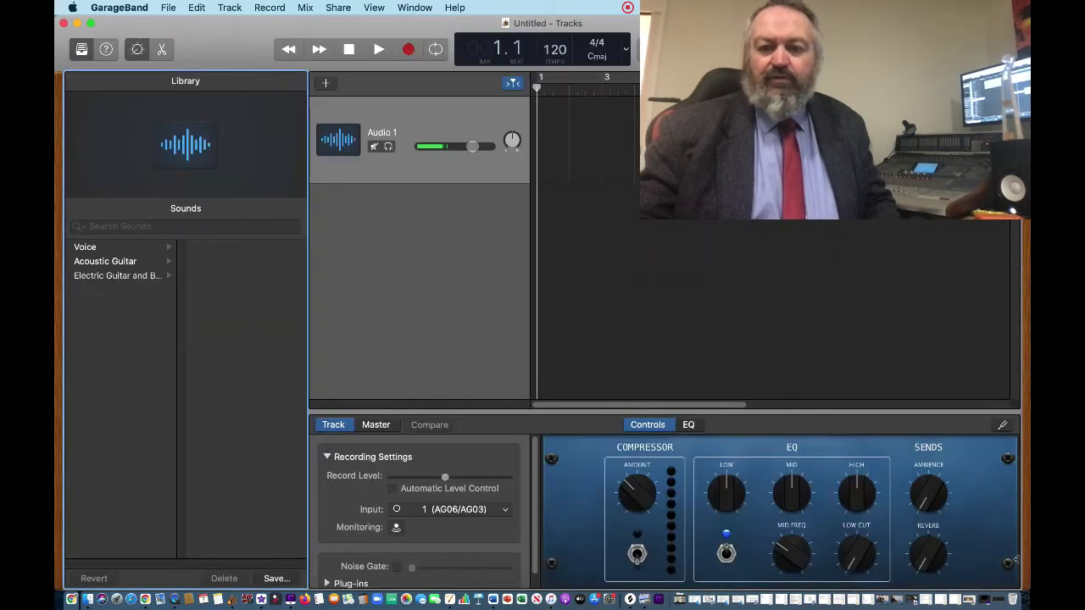
{"action": "left_click_drag", "start_coordinate": [1026, 582], "coordinate": [850, 558]}
{"action": "left_click", "coordinate": [889, 225]}
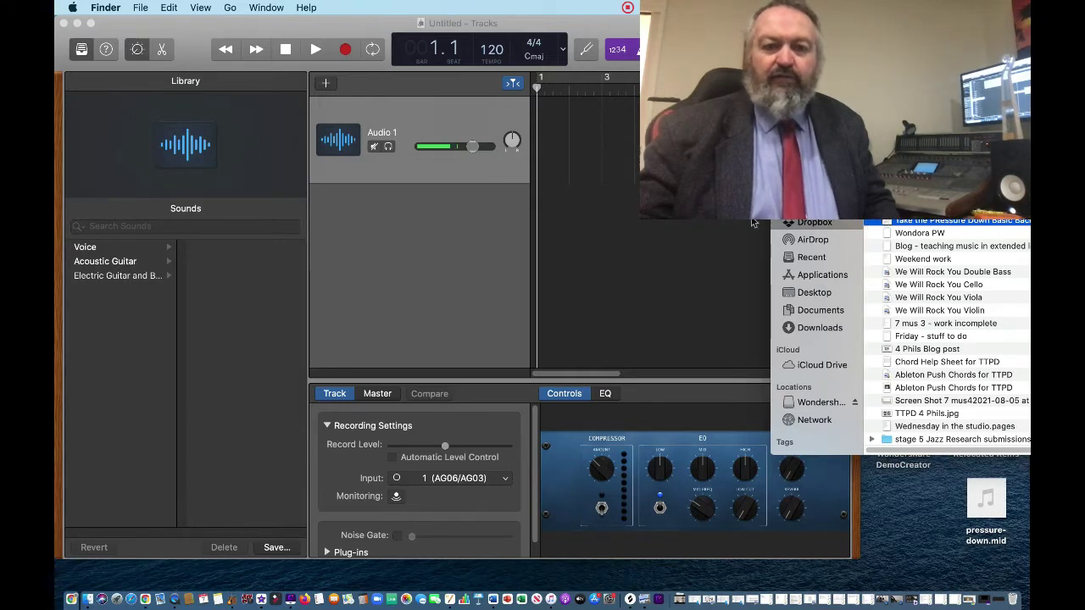
- Drop the 'Take the PRessure Down Basic Backing' MP3 onto Audio 1, enlarge the window and play it
{"action": "left_click_drag", "start_coordinate": [886, 222], "coordinate": [538, 144]}
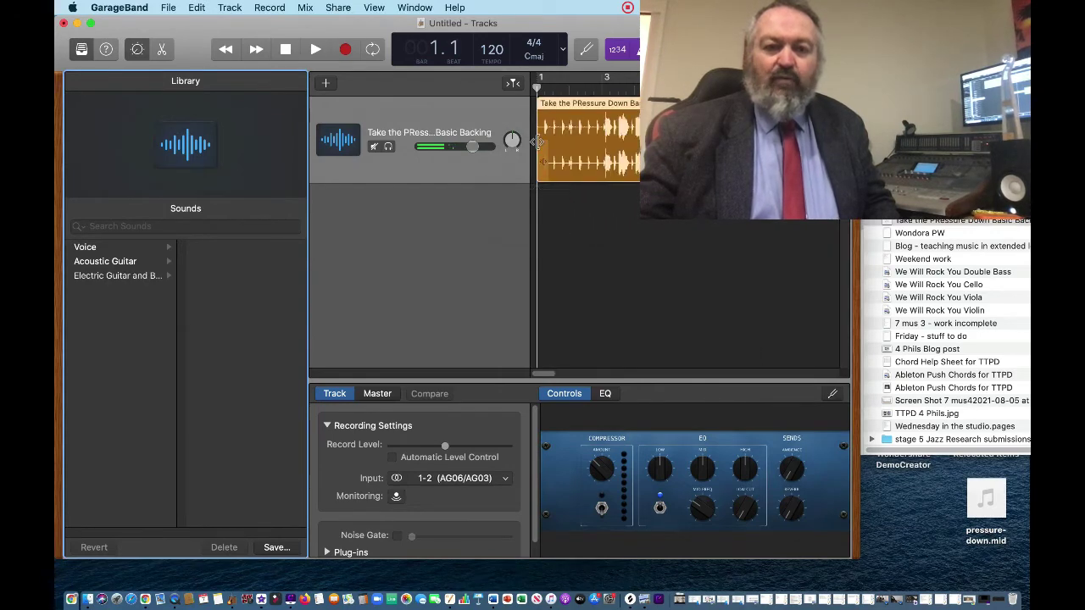
{"action": "left_click_drag", "start_coordinate": [852, 557], "coordinate": [1015, 580]}
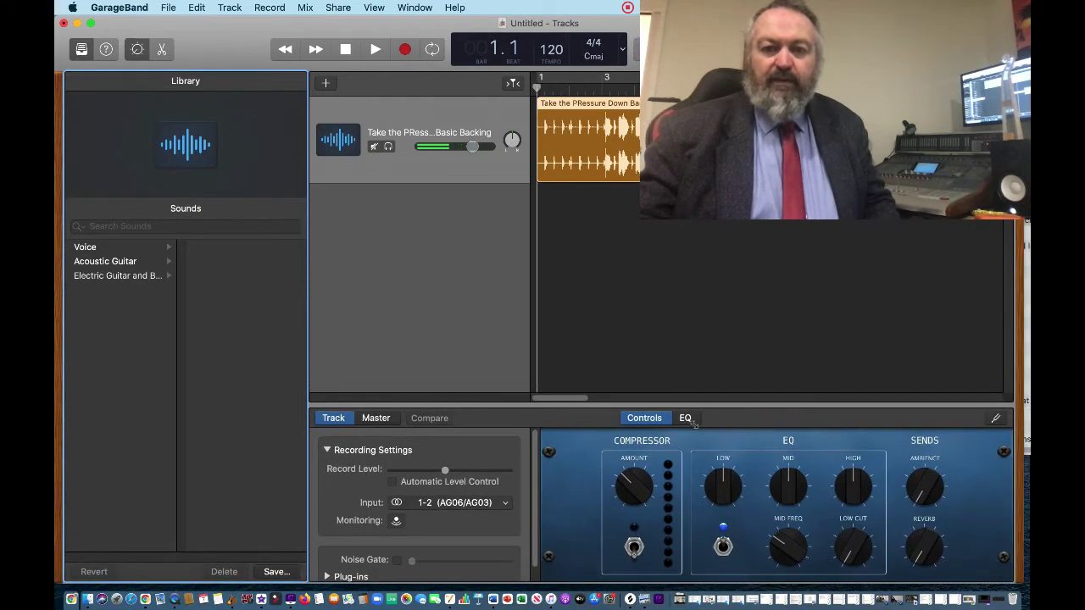
{"action": "key", "text": "space"}
{"action": "key", "text": "space"}
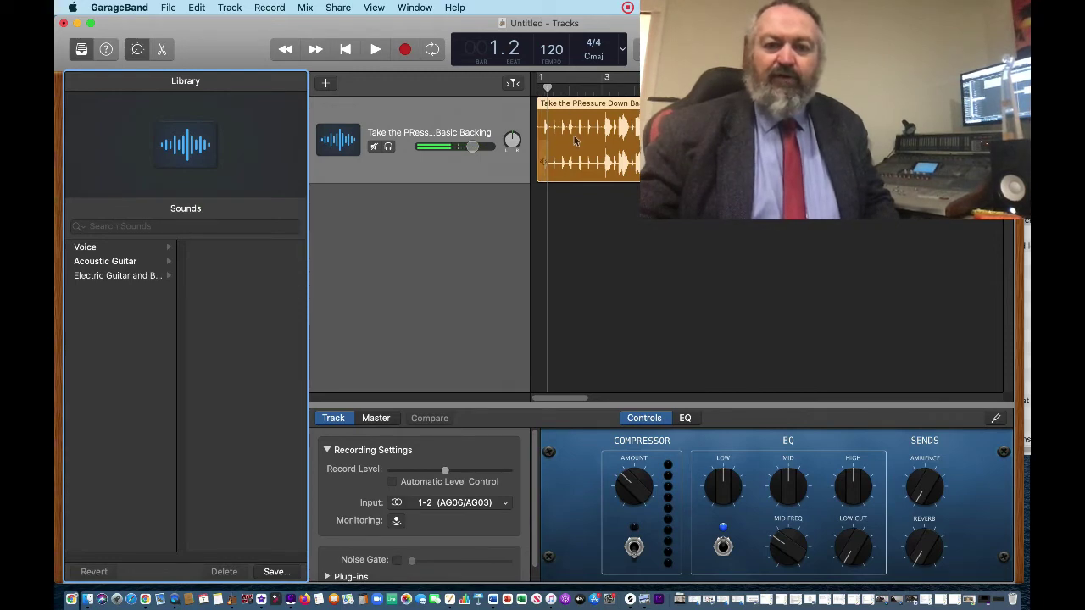
{"action": "key", "text": "space"}
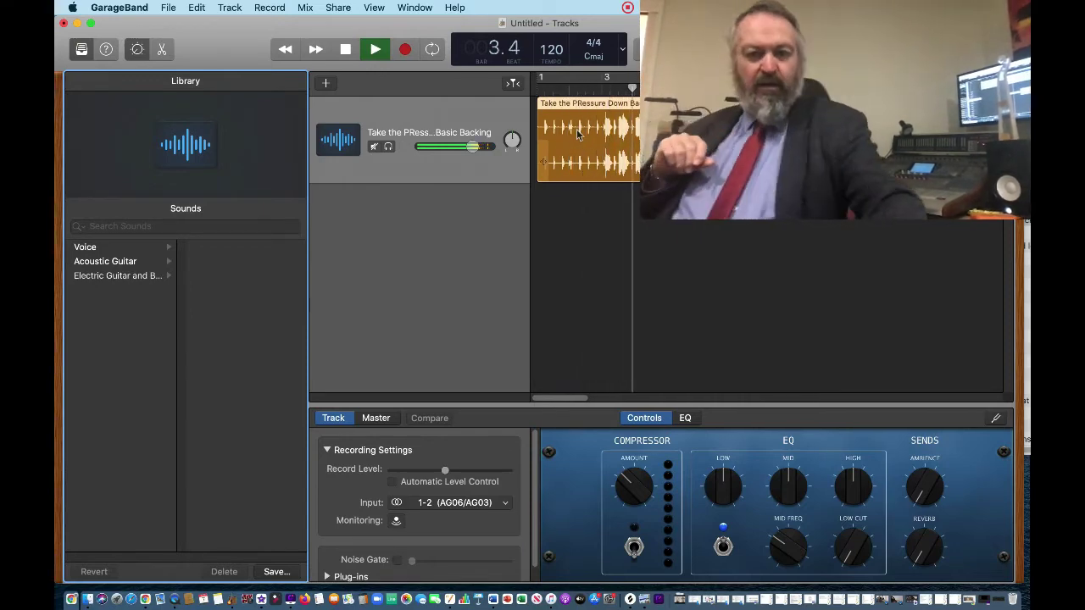
- Stop playback, return the playhead to bar 1 and select the backing-track region
{"action": "key", "text": "space"}
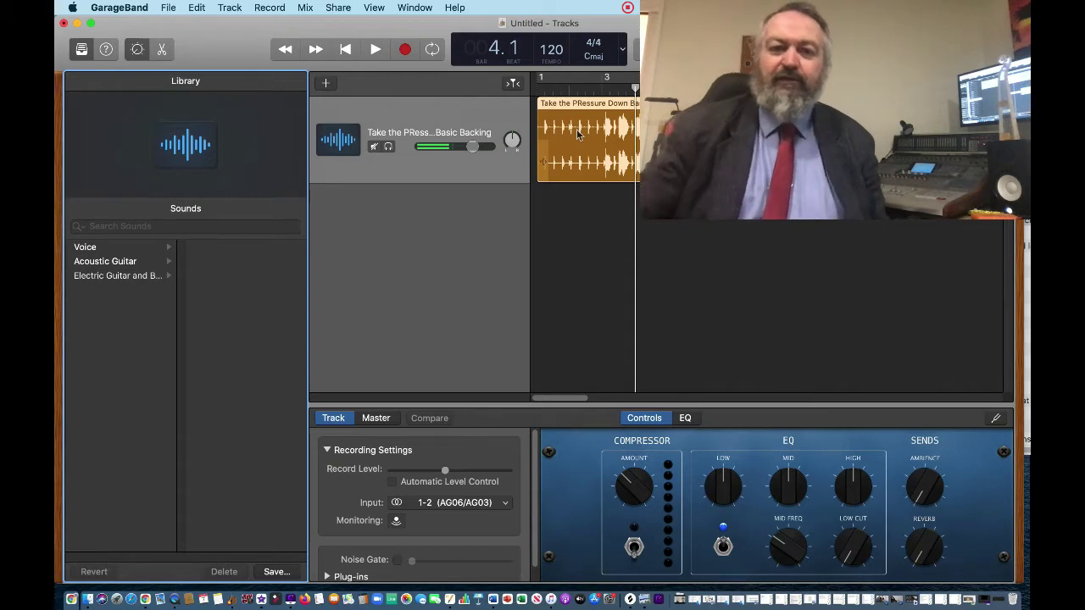
{"action": "left_click", "coordinate": [539, 89]}
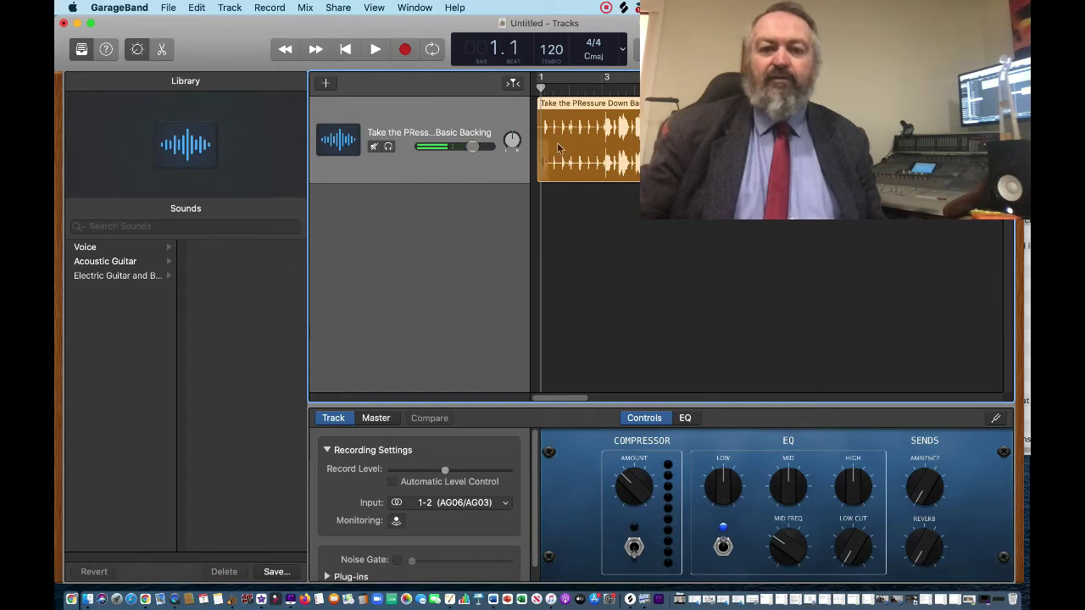
{"action": "left_click", "coordinate": [600, 146]}
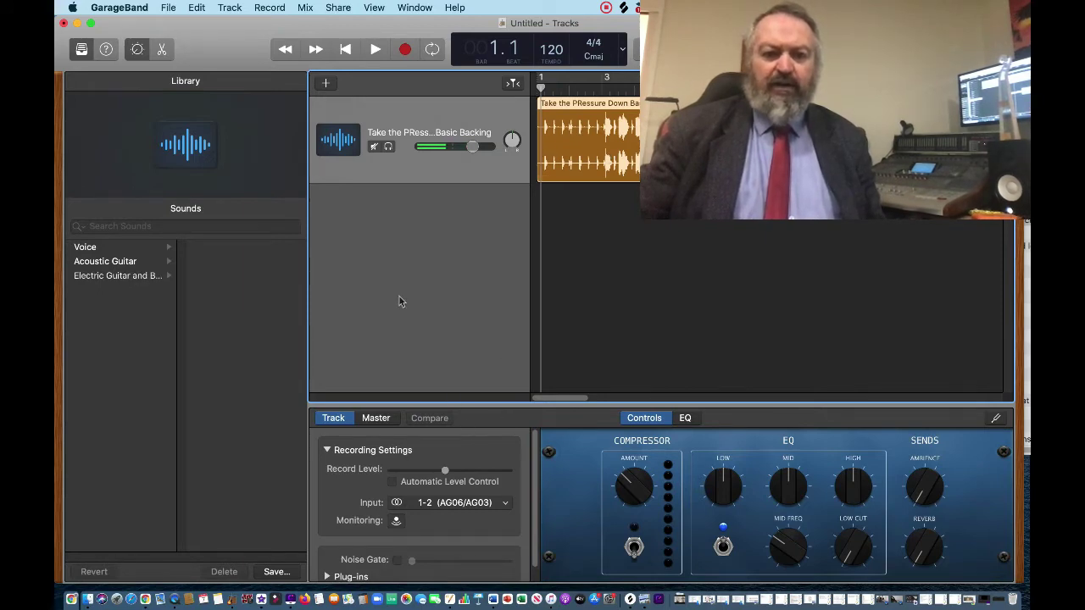
- Show the backing region's Region settings in the editor, enlarged to reveal Transpose
{"action": "left_click", "coordinate": [164, 53]}
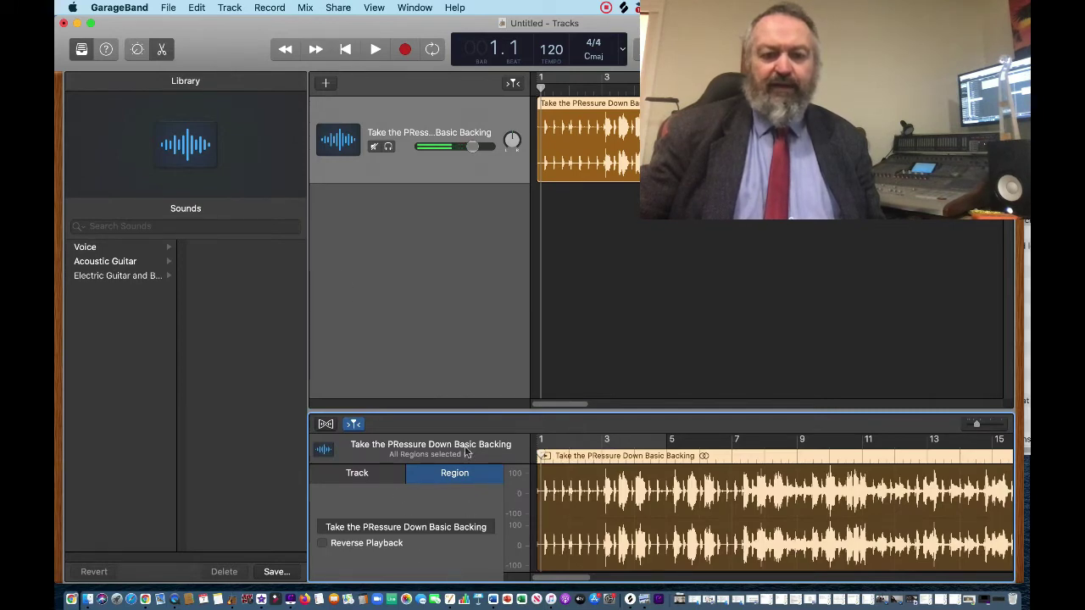
{"action": "left_click", "coordinate": [374, 480]}
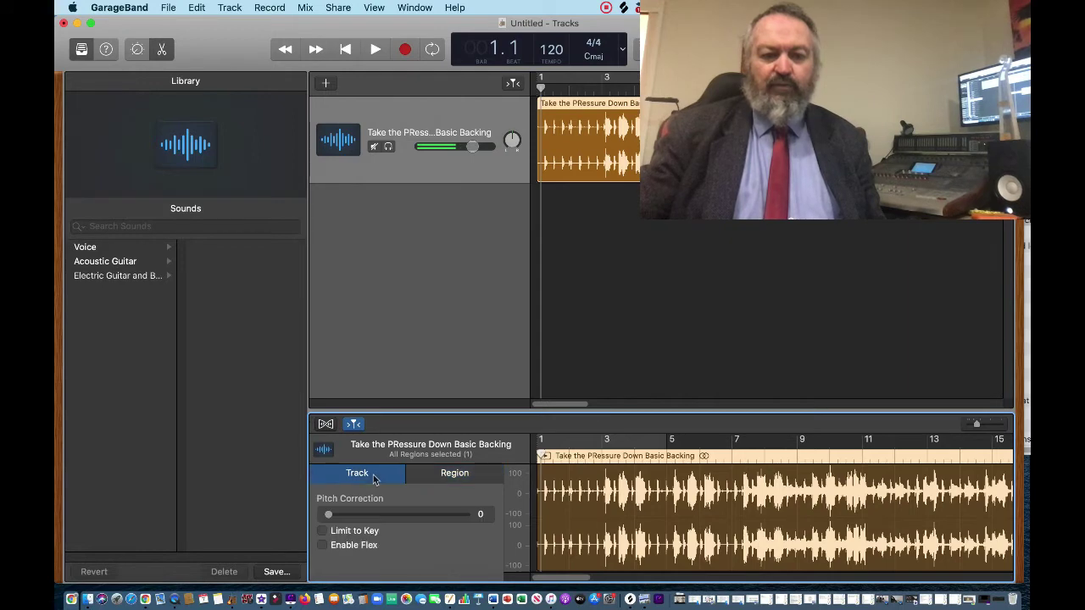
{"action": "left_click", "coordinate": [442, 477]}
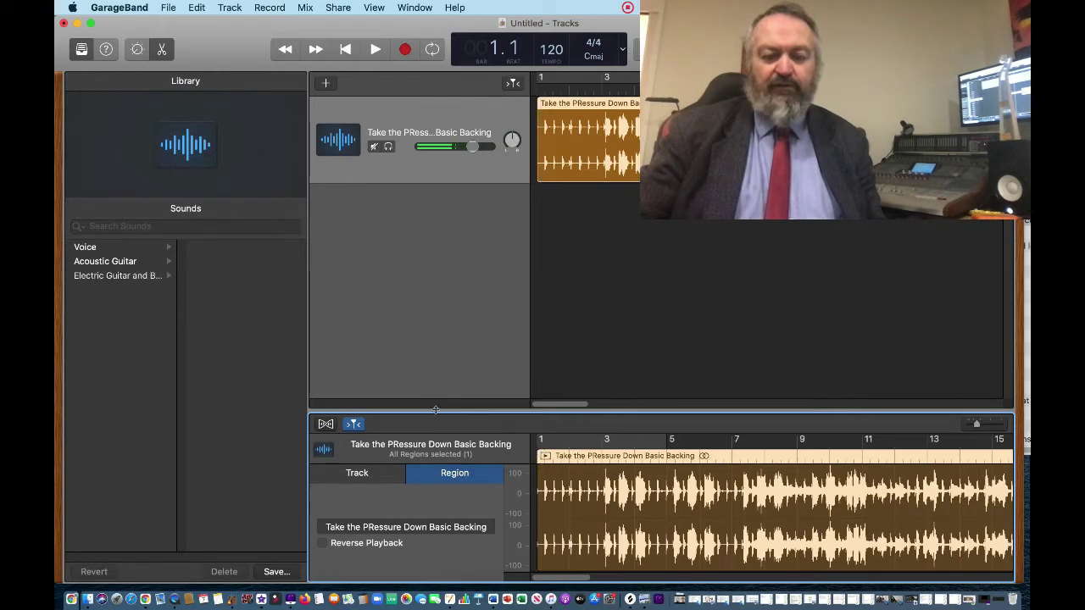
{"action": "left_click_drag", "start_coordinate": [435, 411], "coordinate": [436, 374]}
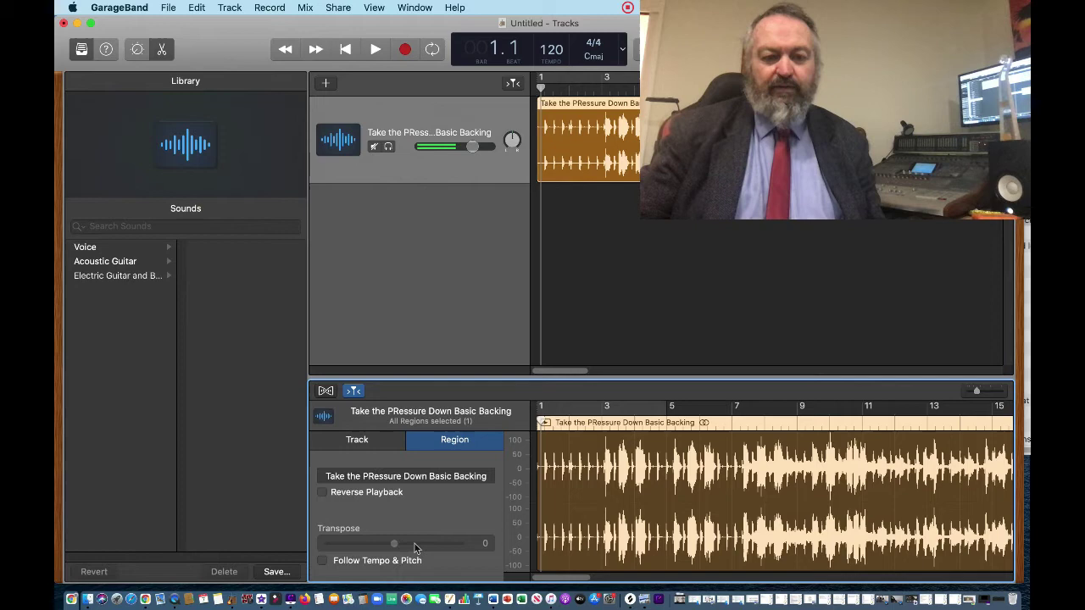
- Turn on Follow Tempo & Pitch and set the region's Transpose to 1
{"action": "left_click", "coordinate": [322, 560]}
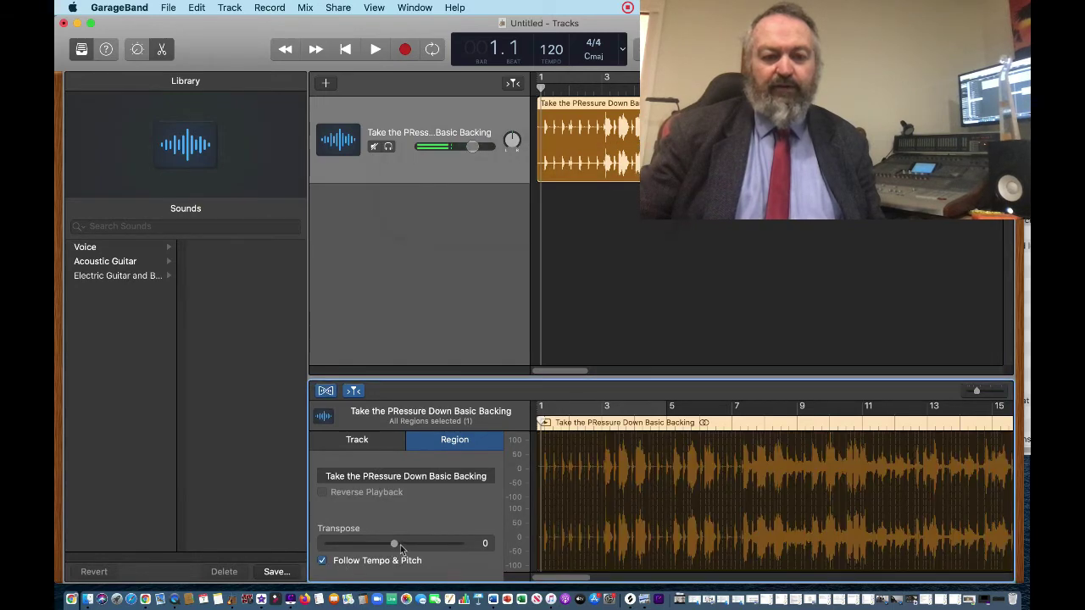
{"action": "left_click_drag", "start_coordinate": [392, 542], "coordinate": [402, 544]}
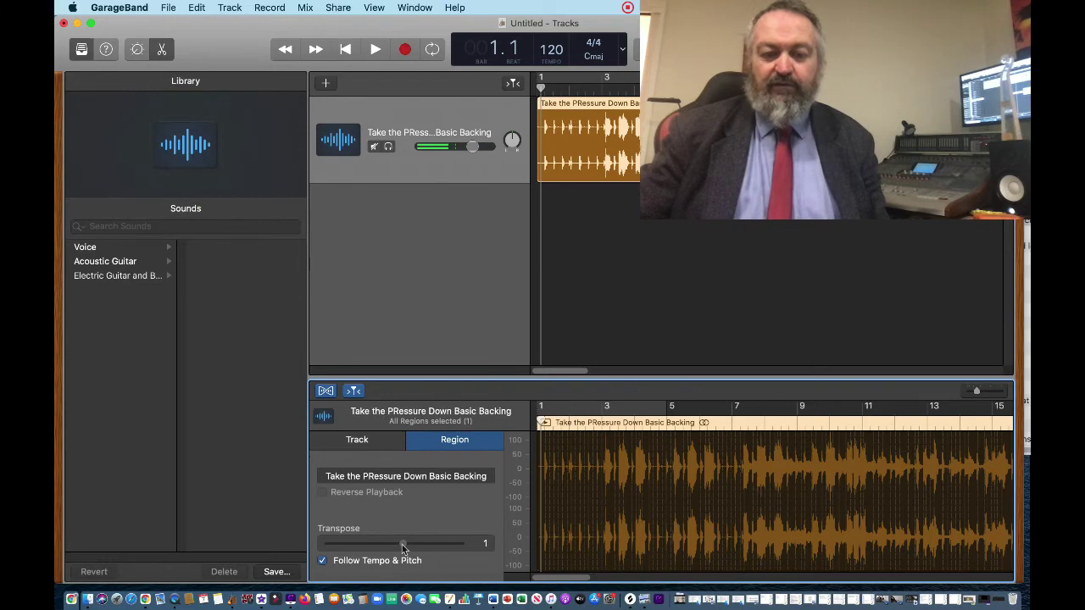
{"action": "left_click_drag", "start_coordinate": [402, 544], "coordinate": [444, 541]}
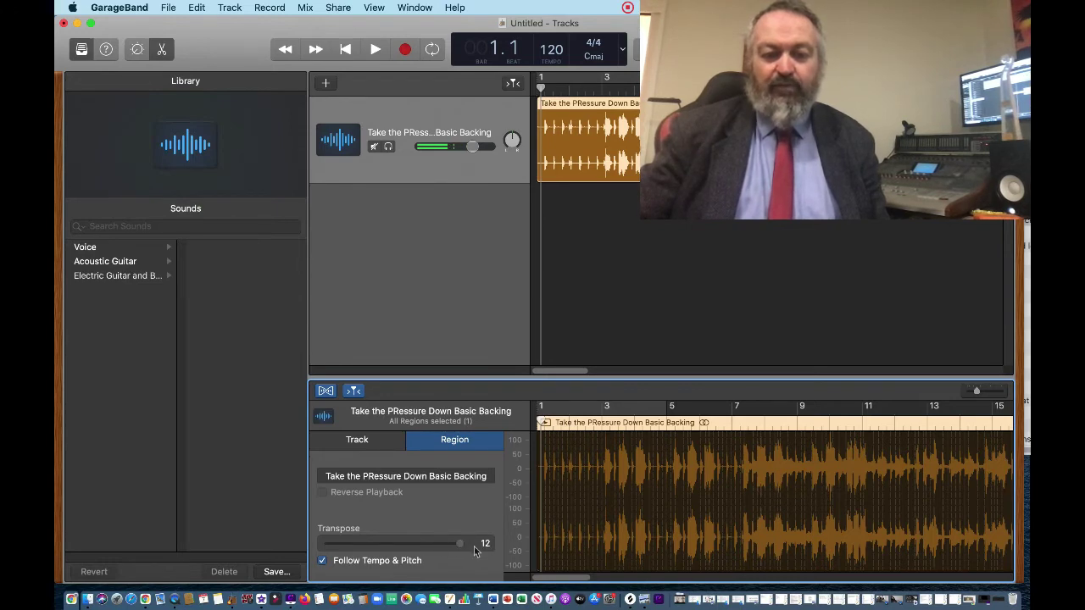
{"action": "left_click_drag", "start_coordinate": [474, 546], "coordinate": [401, 544]}
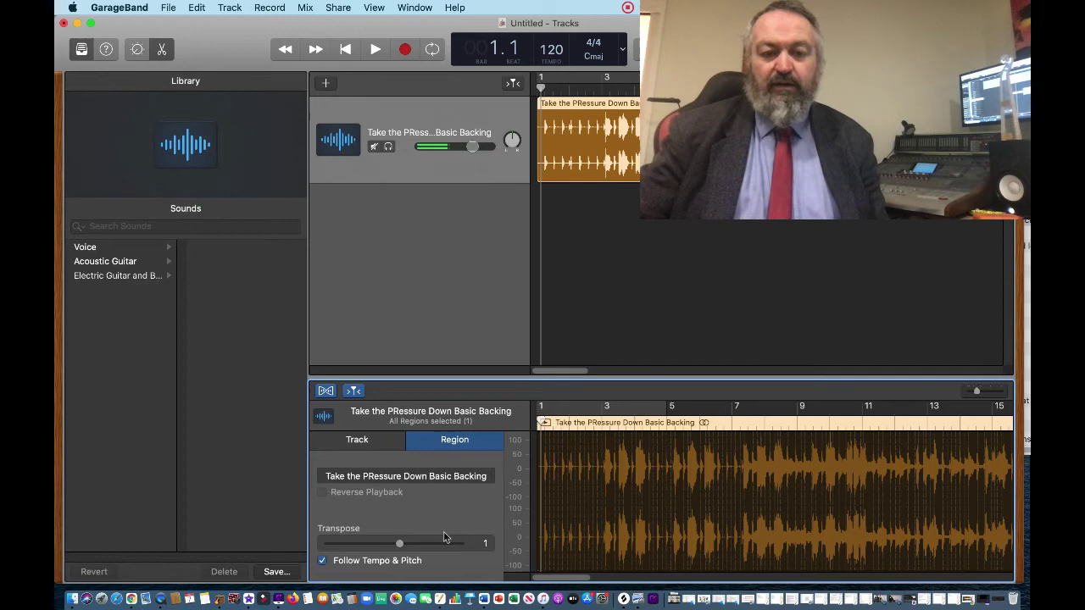
- Play the transposed track from the start, then bring up Share > Export Song to Disk
{"action": "left_click", "coordinate": [544, 88]}
{"action": "key", "text": "space"}
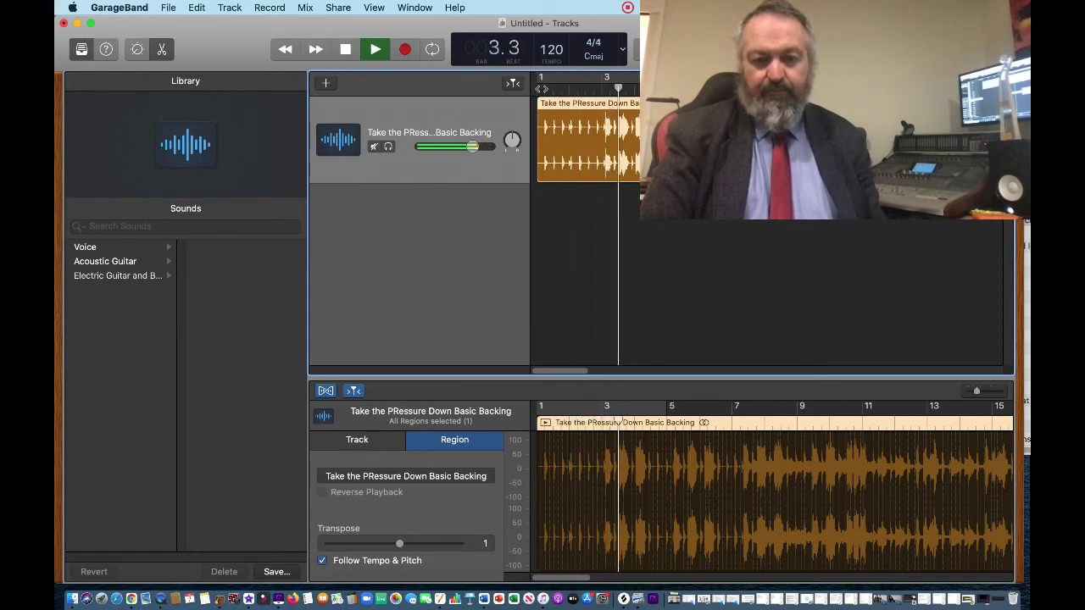
{"action": "key", "text": "space"}
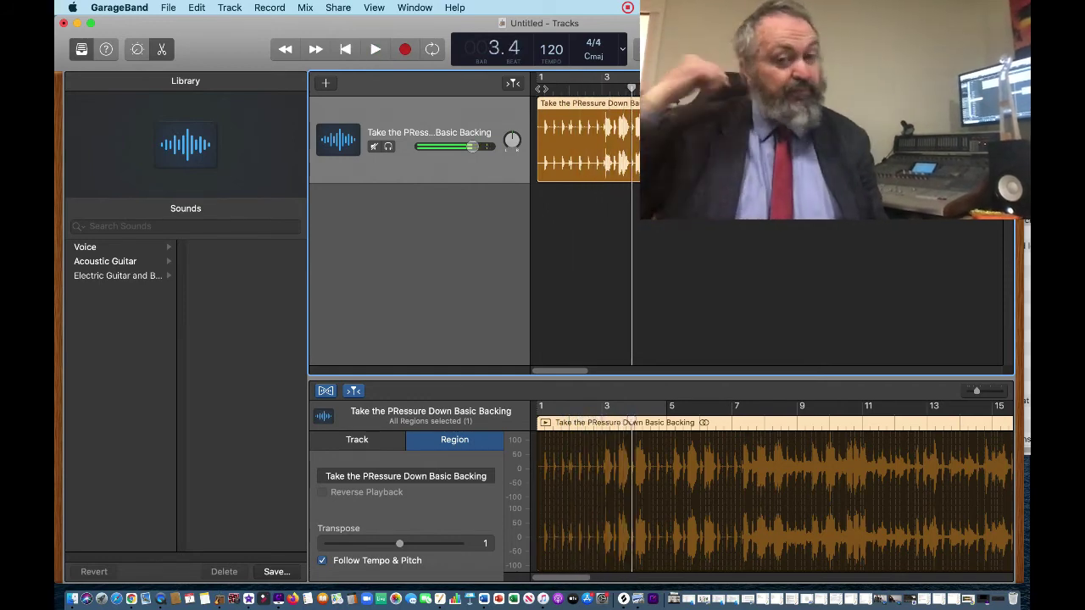
{"action": "left_click", "coordinate": [330, 7]}
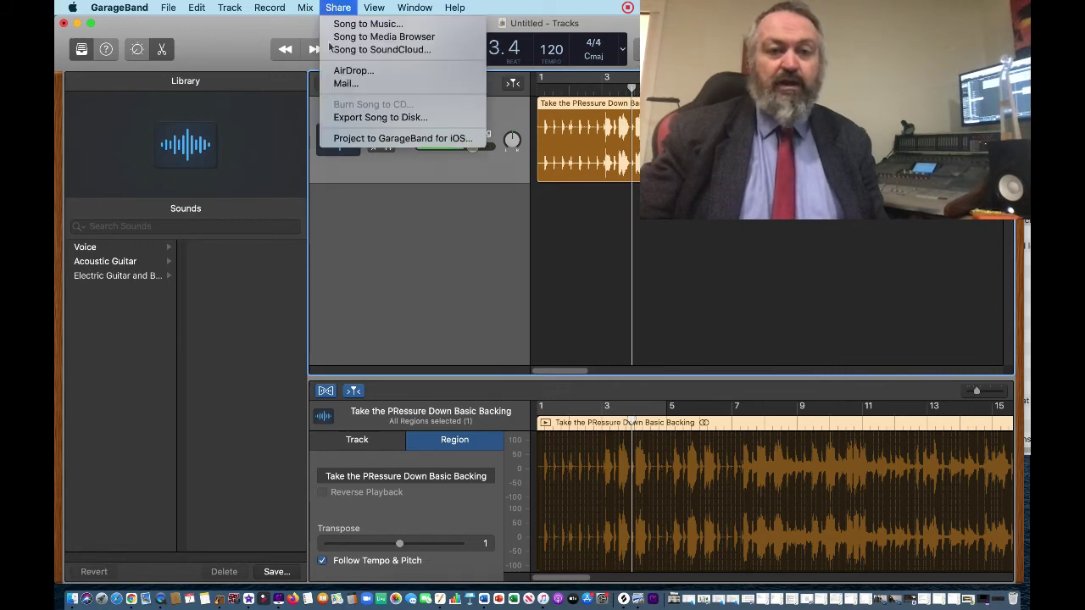
{"action": "left_click", "coordinate": [342, 126]}
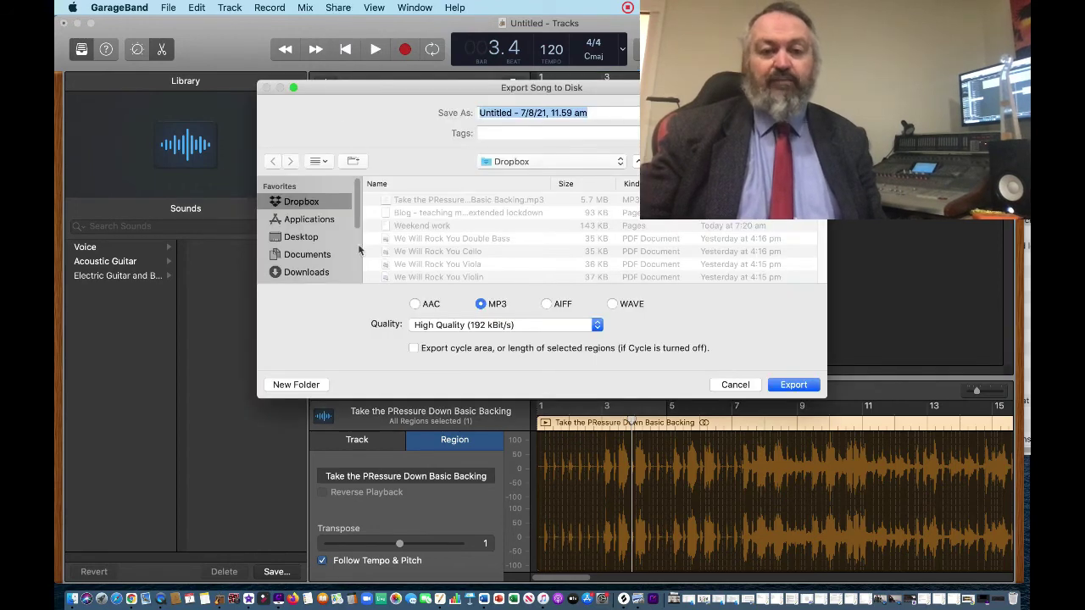
- Export the song to Dropbox as a High Quality MP3 named 'TTPD G Major'
{"action": "left_click", "coordinate": [416, 303]}
{"action": "left_click", "coordinate": [482, 304]}
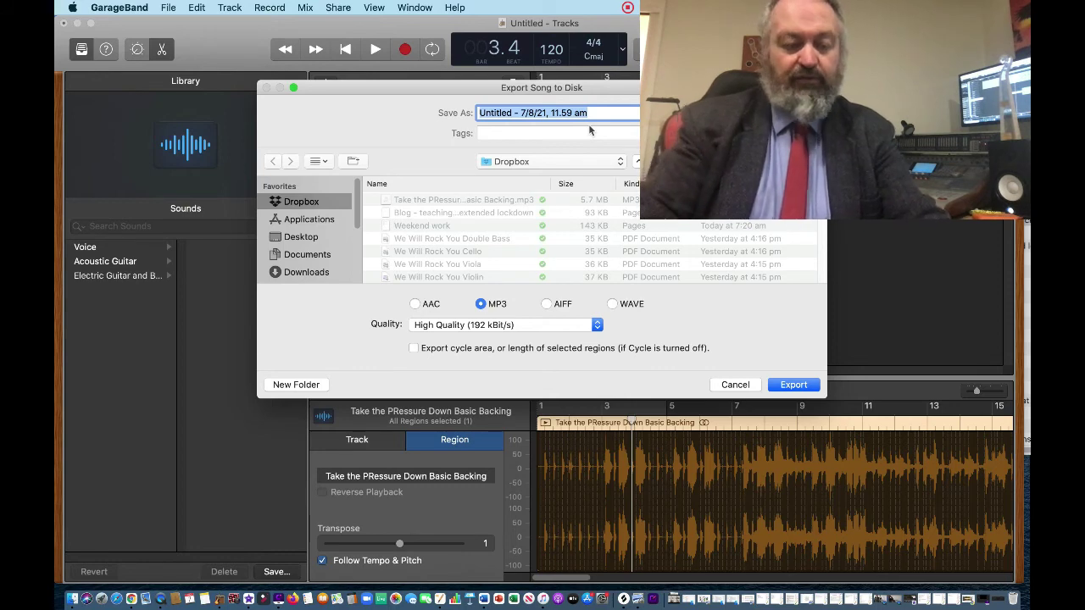
{"action": "type", "text": "T"}
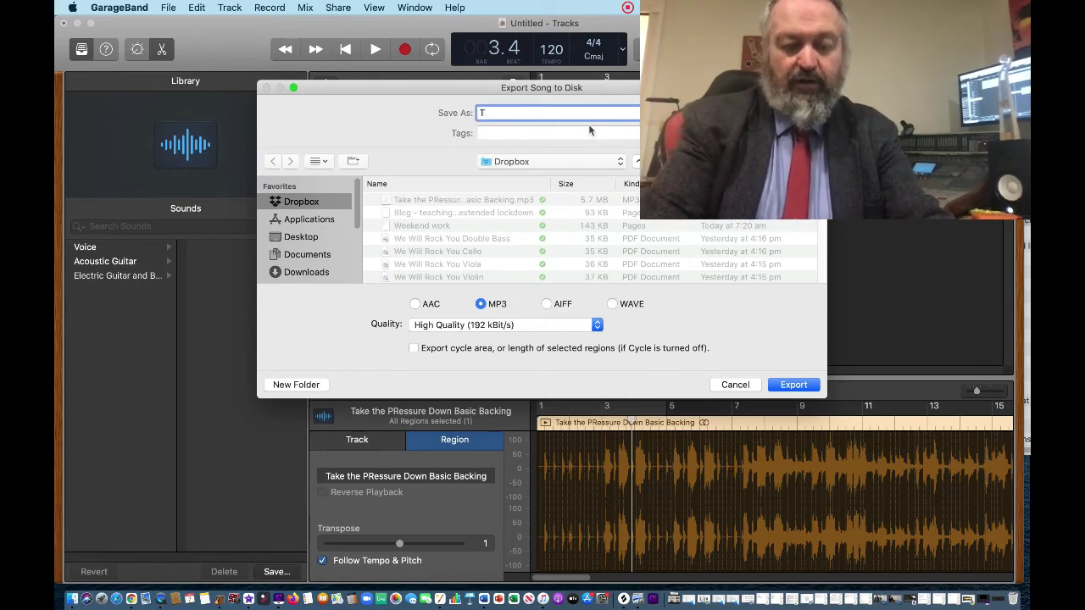
{"action": "type", "text": "TPD"}
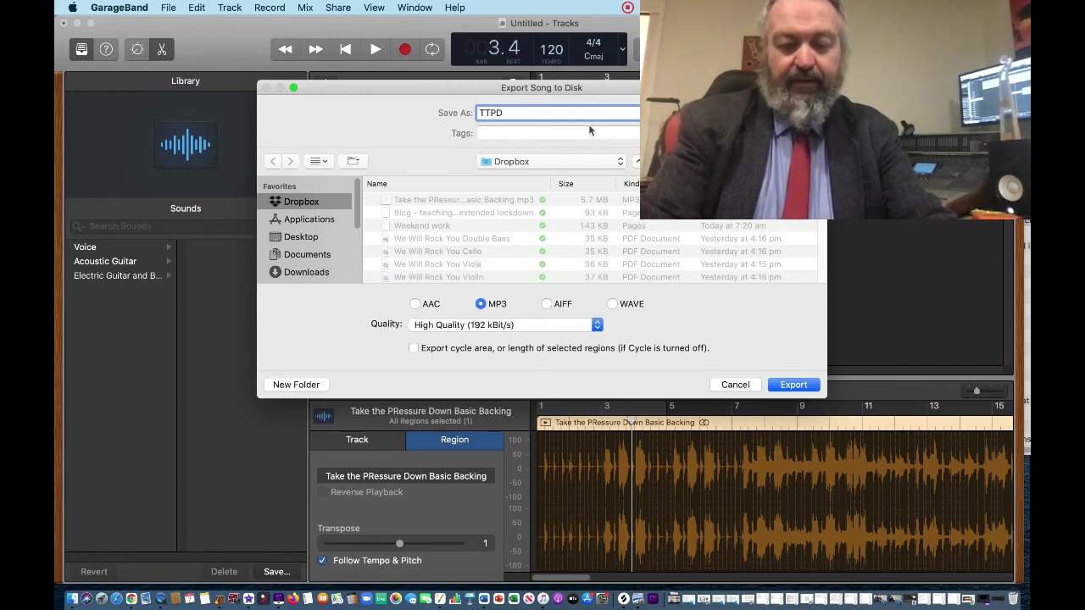
{"action": "type", "text": " G Major"}
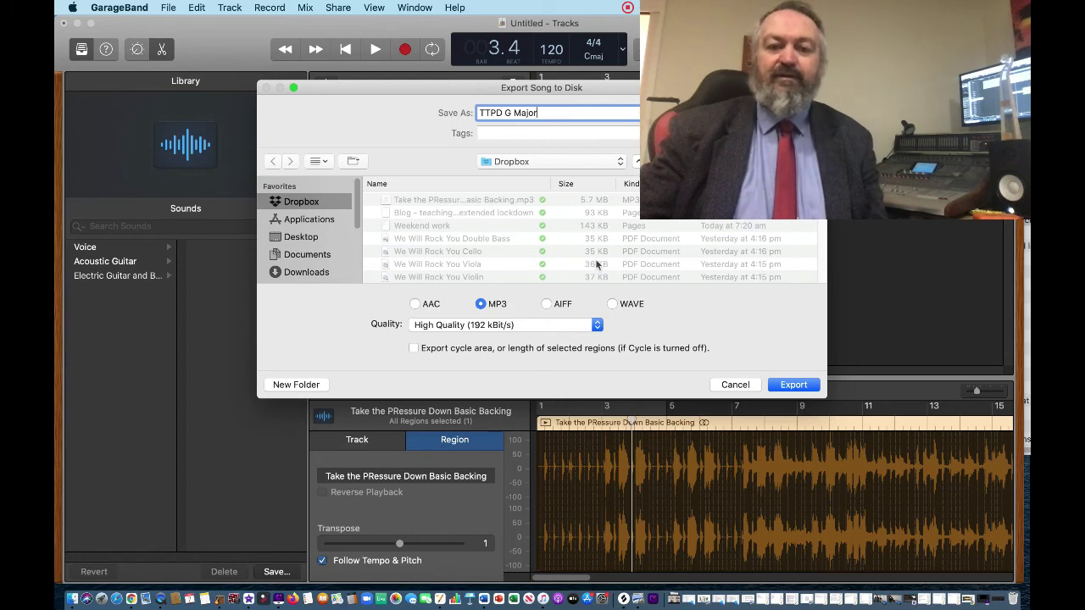
{"action": "left_click", "coordinate": [793, 385]}
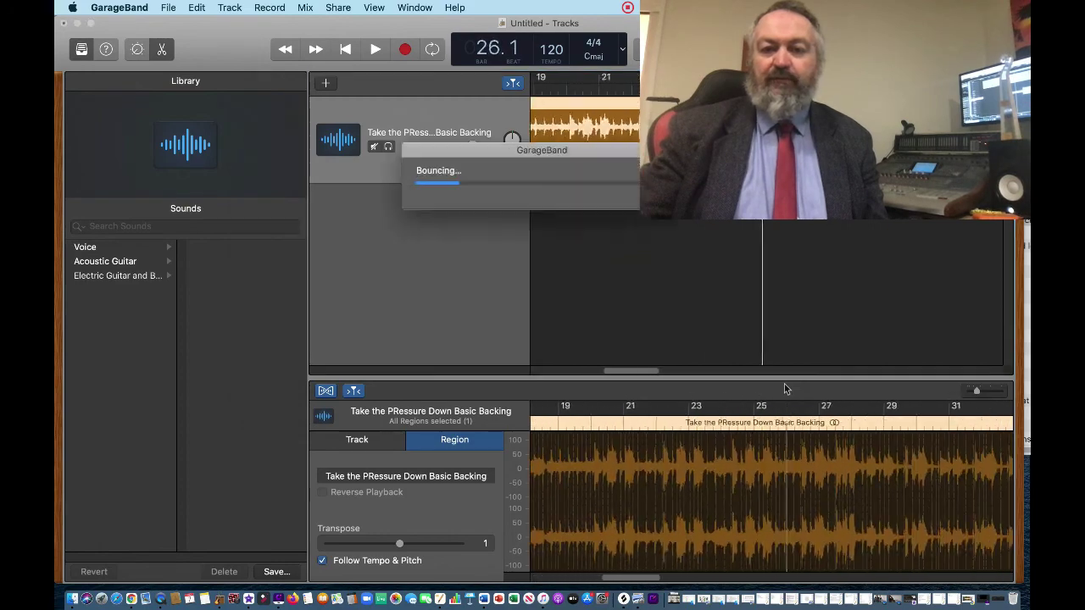